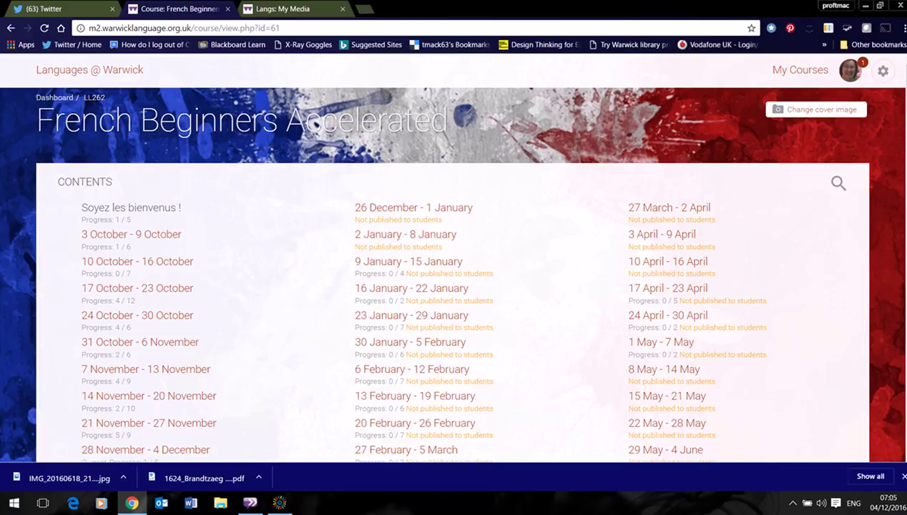
Step: Show the French Beginners Accelerated course administration menu down to Joule Grader
left_click(880, 75)
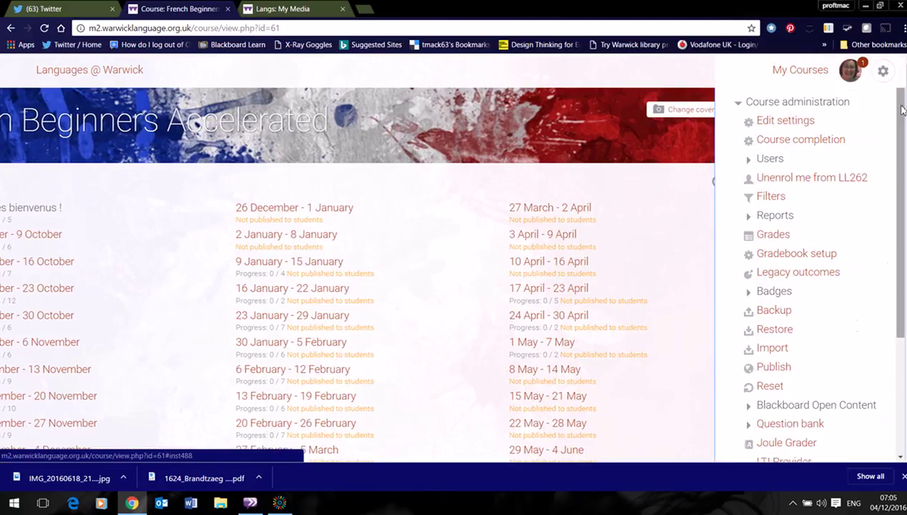
scroll(807, 272, "down", 3)
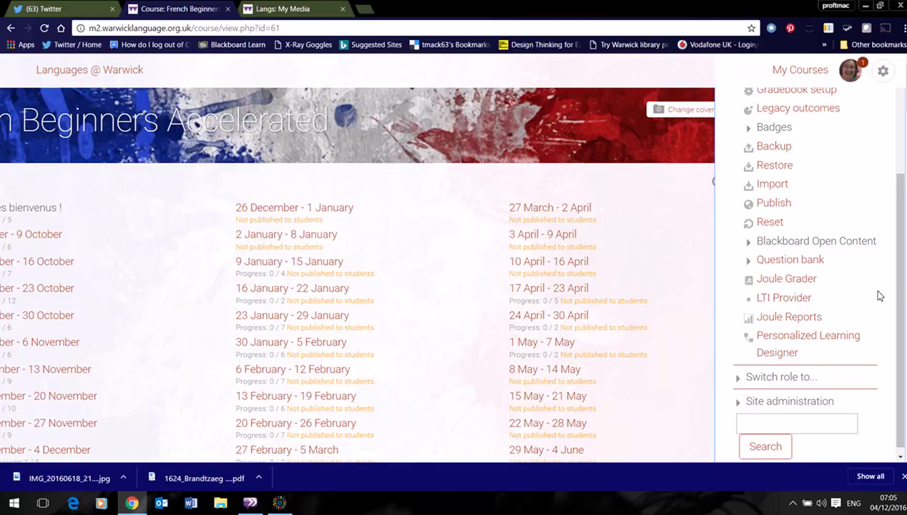
Step: Open Joule Grader, filter to activities requiring grading, and download Devoirs Profil.docx
left_click(813, 280)
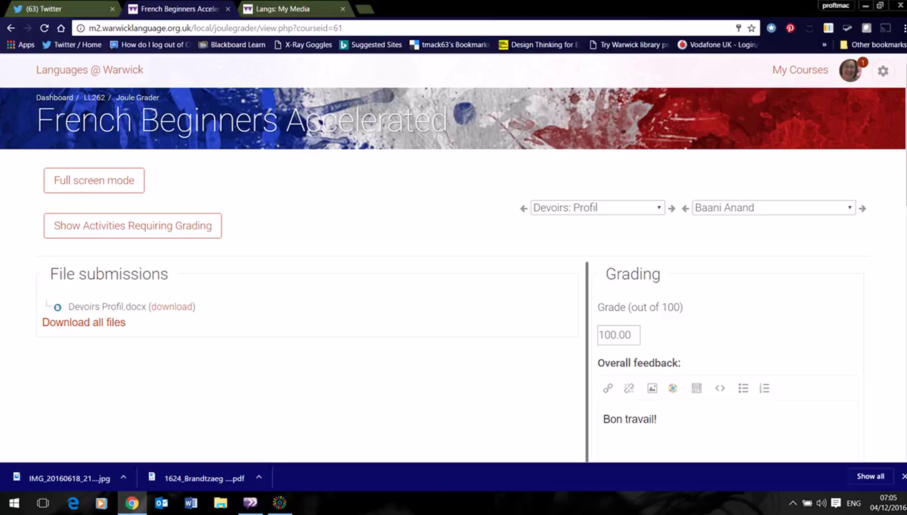
left_click(192, 227)
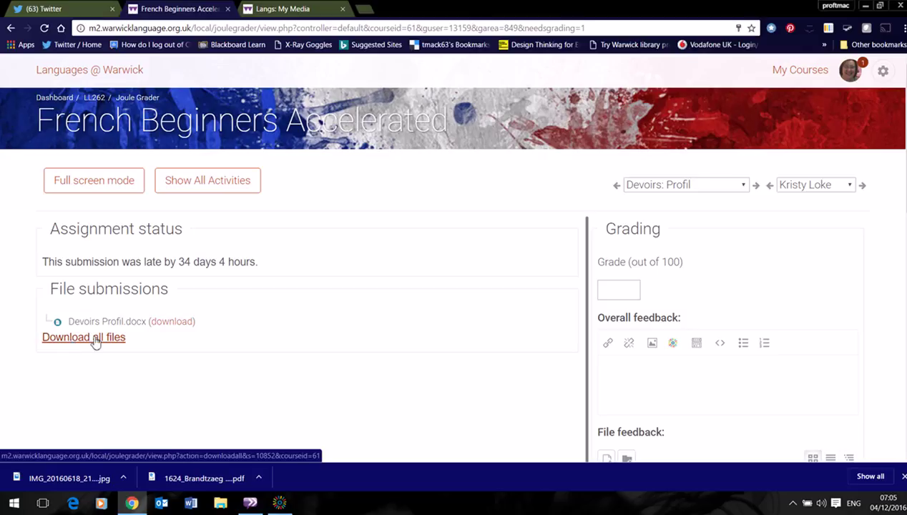
left_click(179, 326)
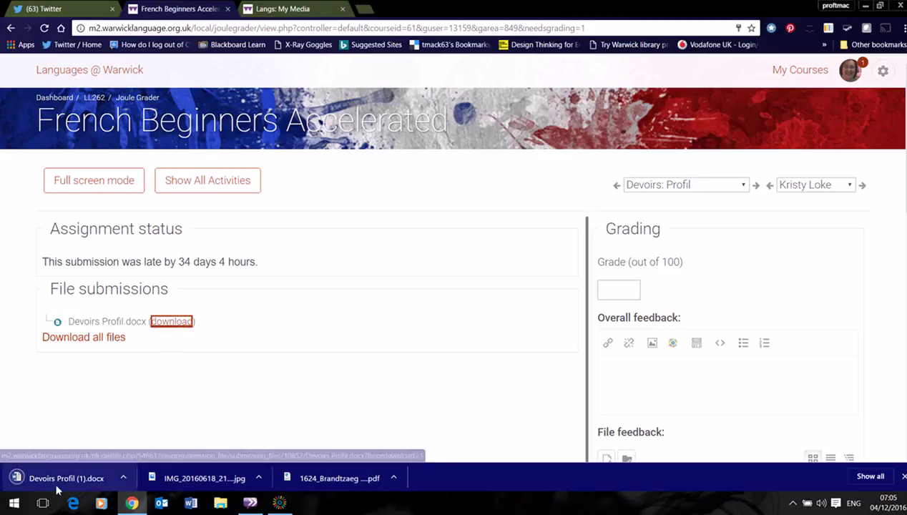
Step: Open Devoirs Profil (1) in Word with editing enabled and highlight 'en' in yellow
left_click(63, 480)
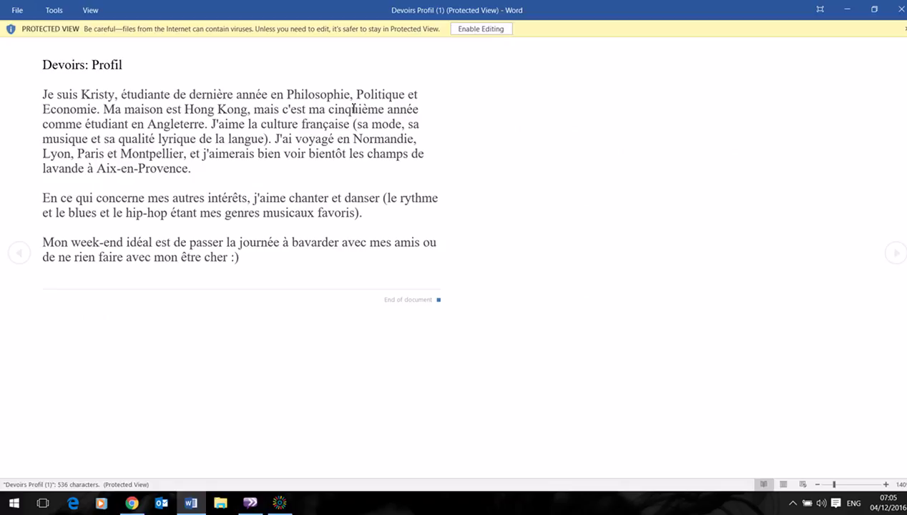
left_click(493, 29)
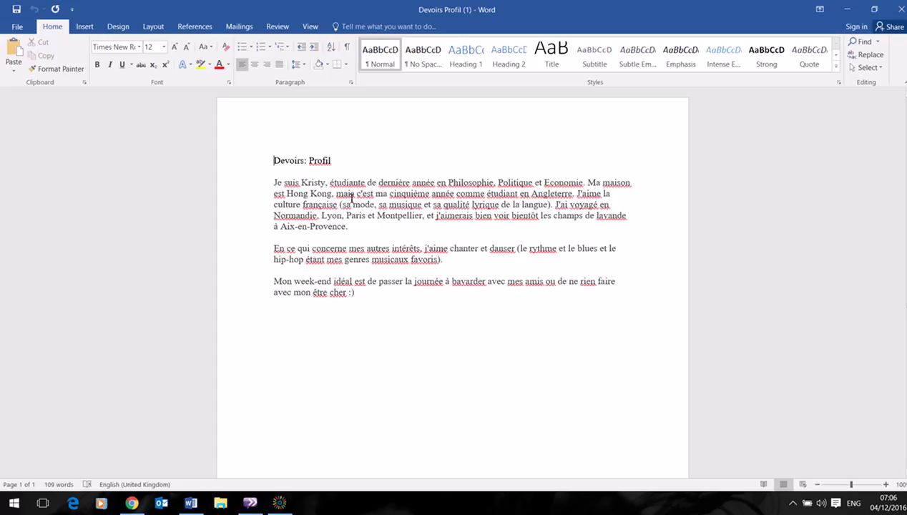
double_click(603, 206)
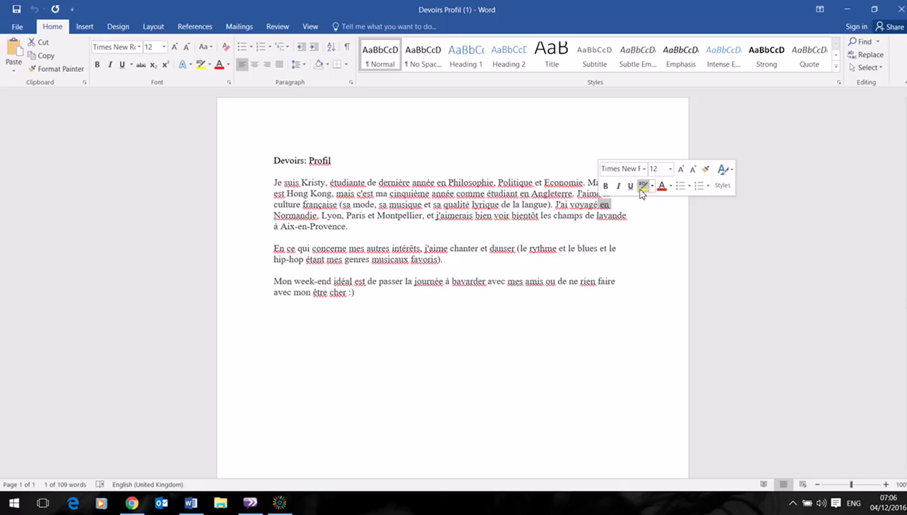
left_click(638, 186)
left_click(525, 243)
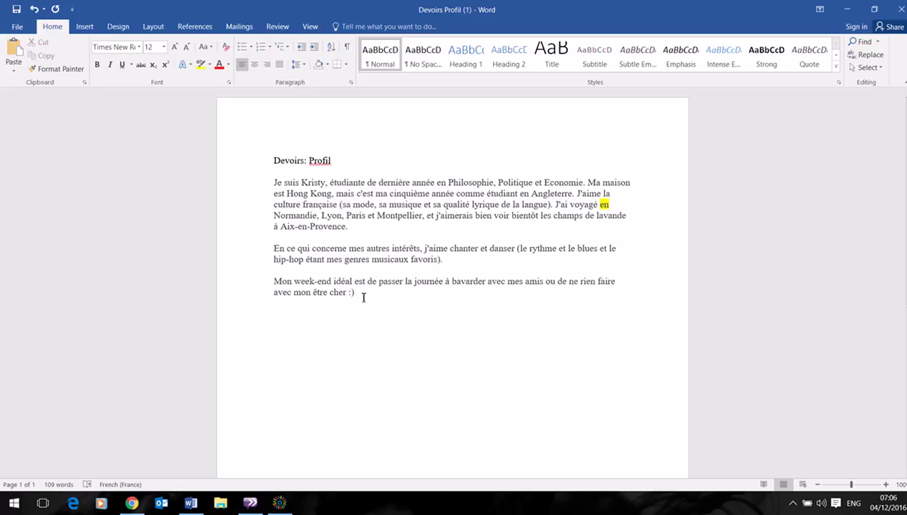
Step: Write 'Super !' in red on a new line after the closing ':)'
key("Return")
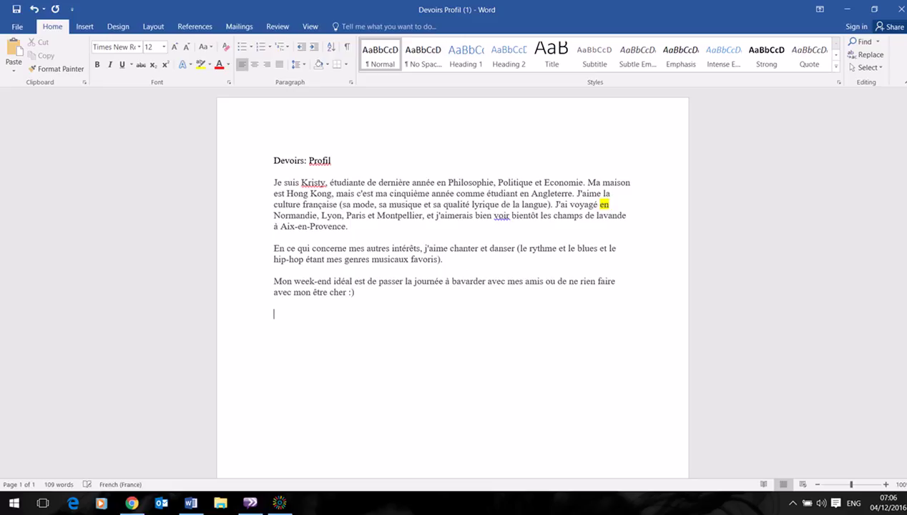
type("Super !")
left_click(256, 313)
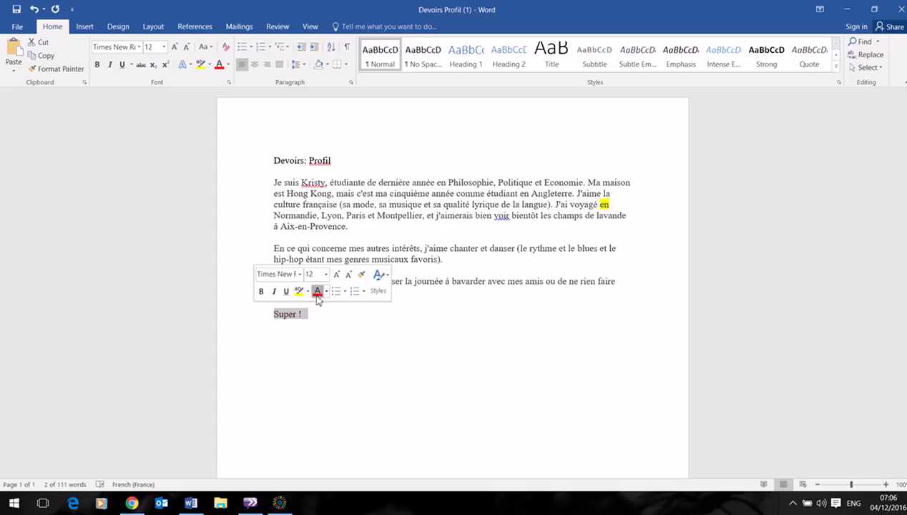
left_click(317, 291)
left_click(319, 307)
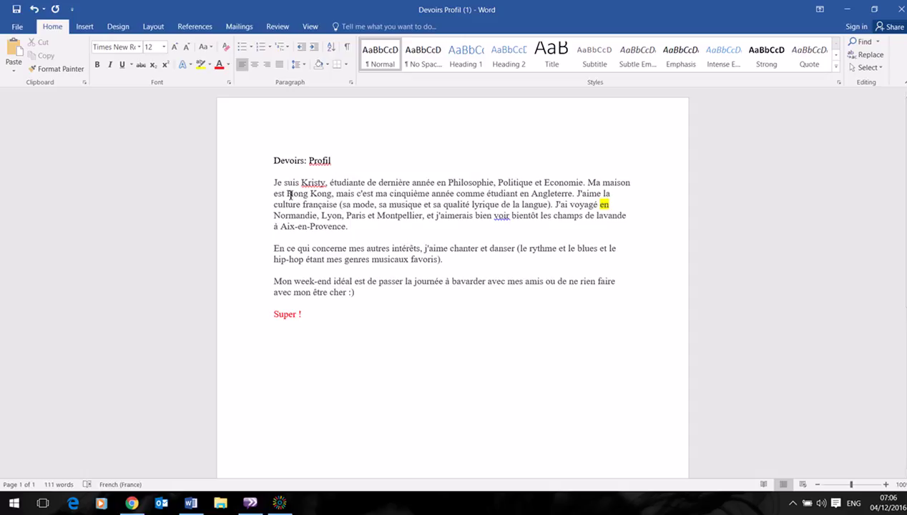
Step: Add the comment 'The whole island?' to the phrase 'Ma maison est Hong Kong'
left_click_drag(288, 193, 273, 193)
left_click_drag(332, 193, 589, 185)
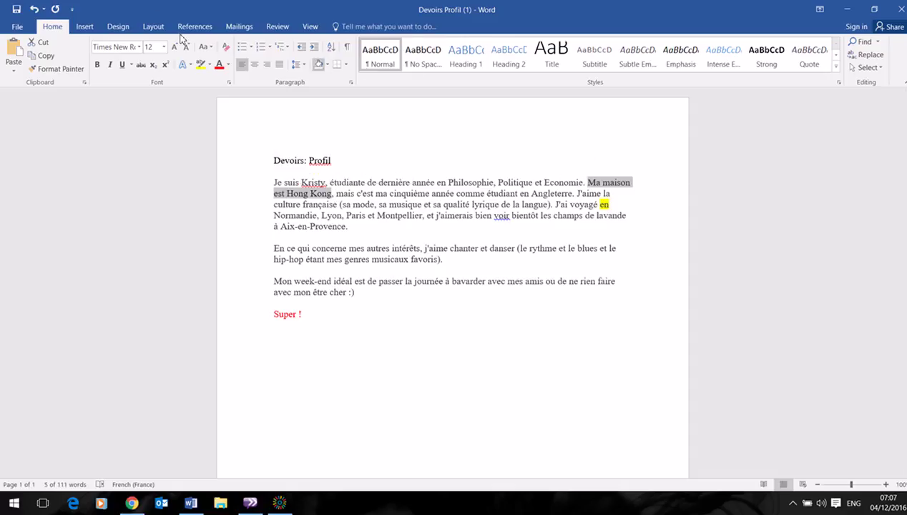
left_click(92, 26)
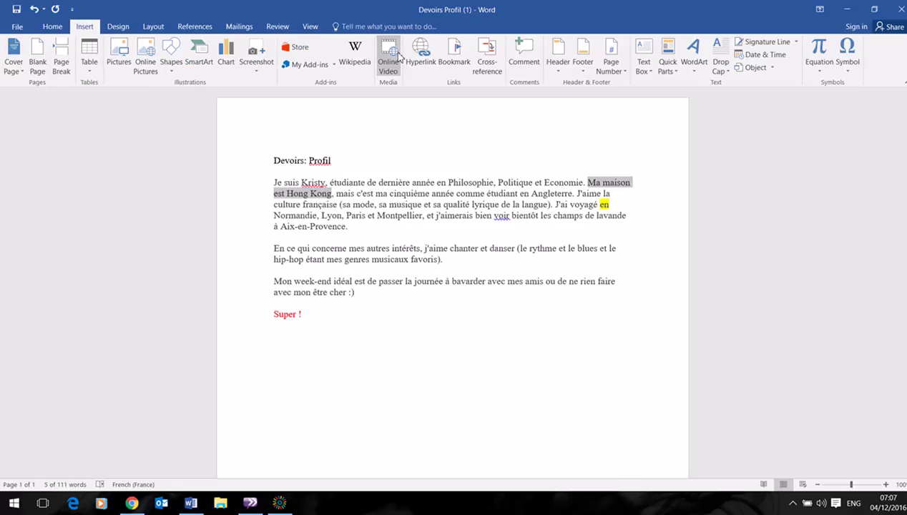
left_click(518, 64)
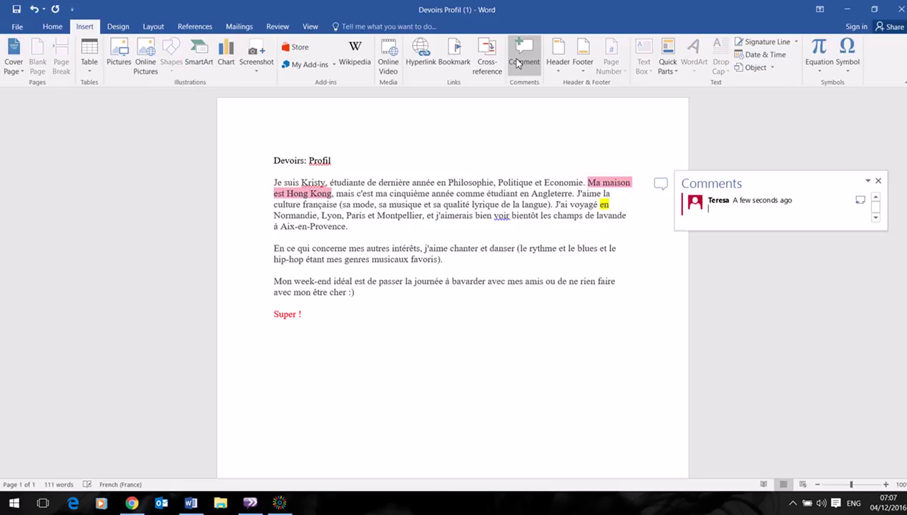
type("The who")
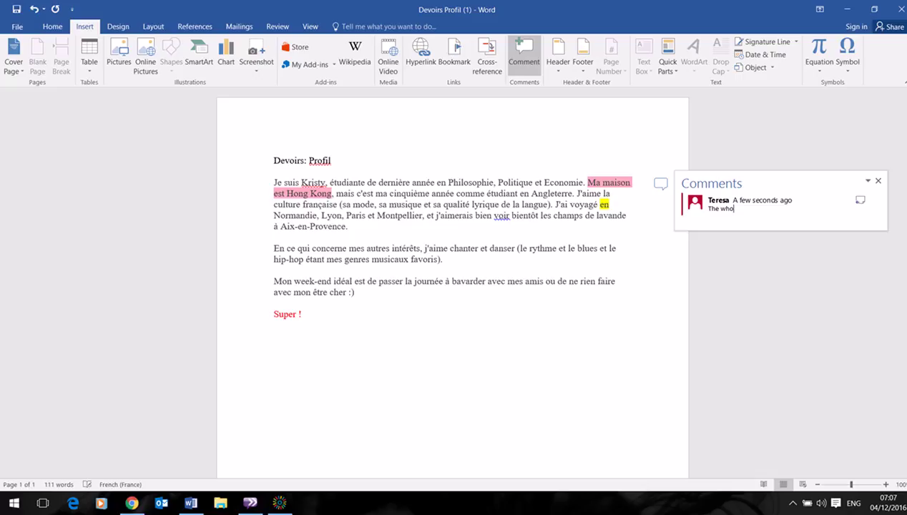
type("le island?")
left_click(397, 342)
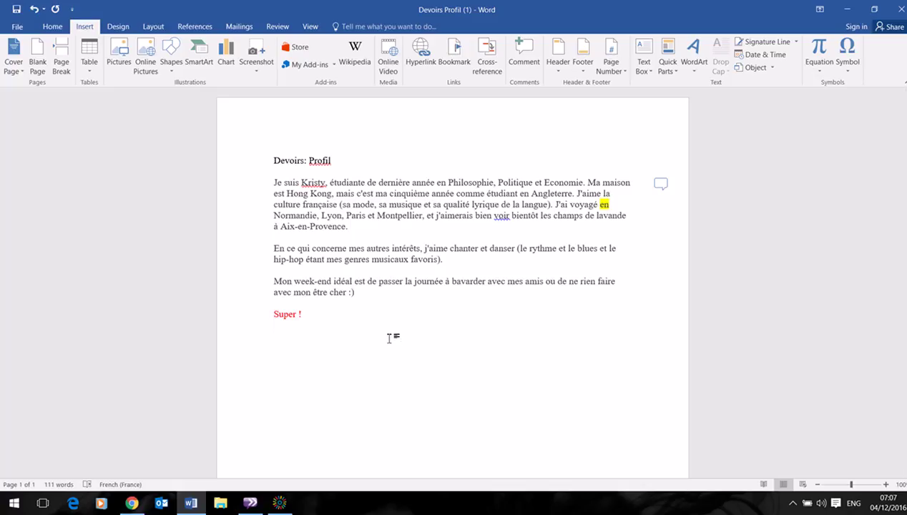
Step: Extend the red remark to 'Super ! Bien exprimé et intéressant :)'
left_click(330, 318)
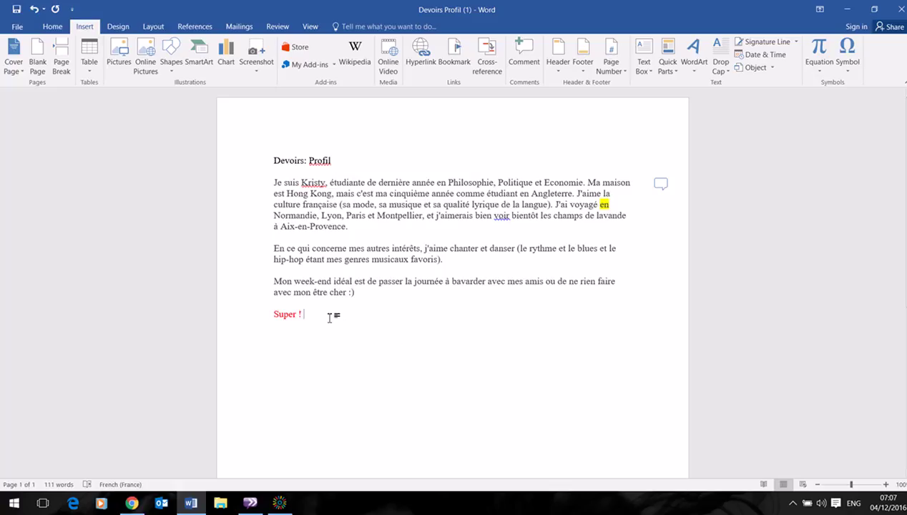
type("Bien exprimé et in")
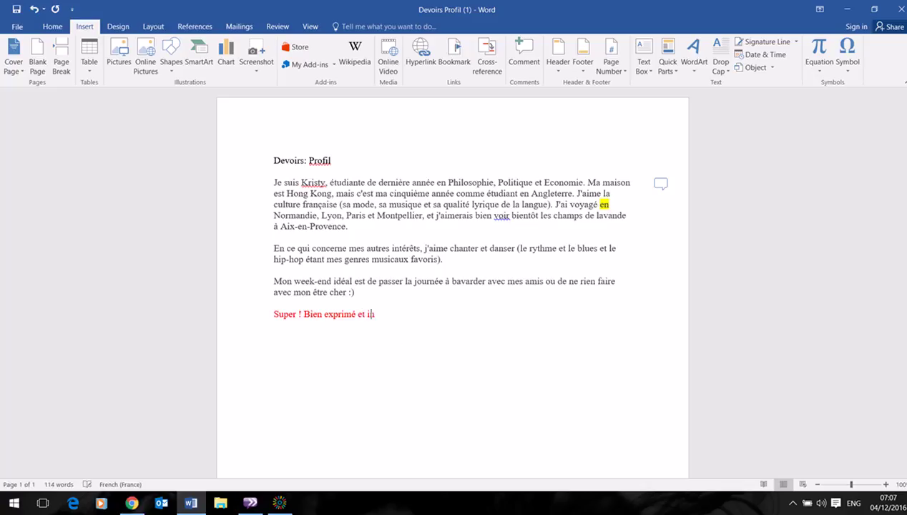
type("téressant.")
key("BackSpace")
type(":)")
Step: Save the essay to the Desktop as Devoirs Profil (1)TMcorr
left_click(16, 27)
left_click(27, 133)
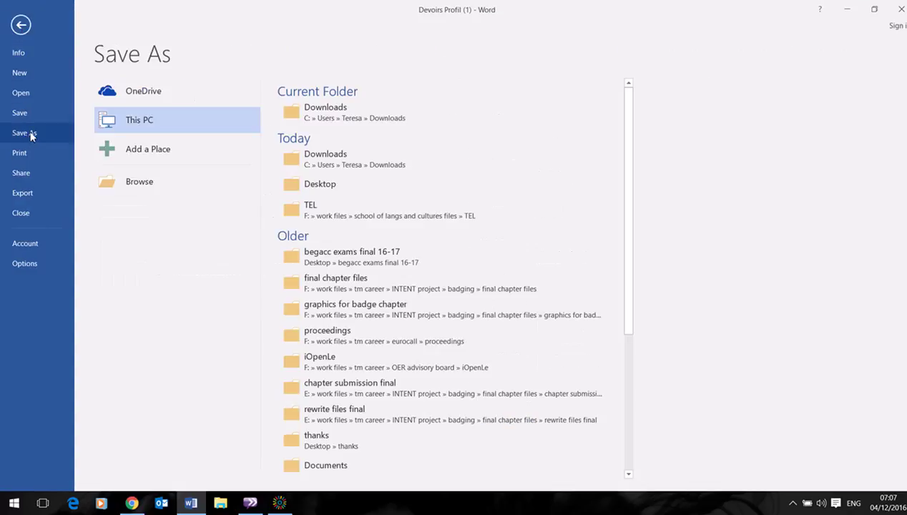
left_click(315, 185)
left_click(143, 201)
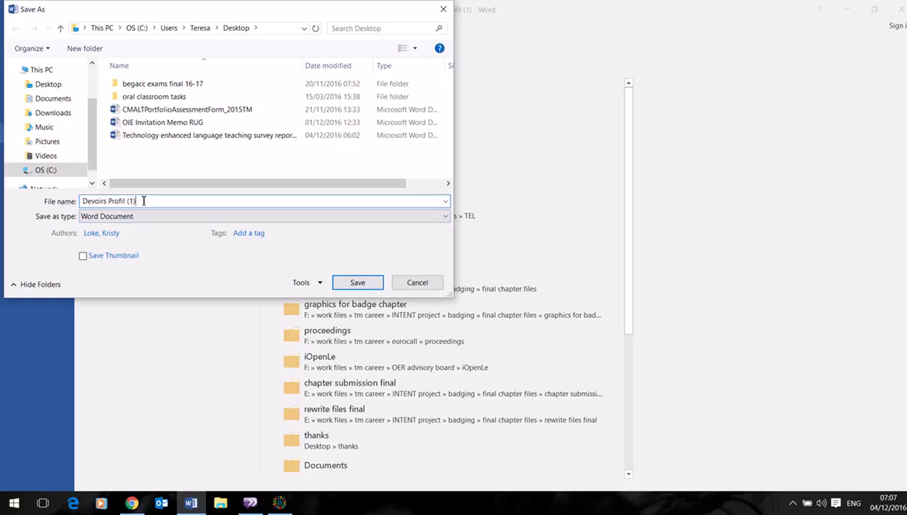
type("TMcorr")
left_click(51, 86)
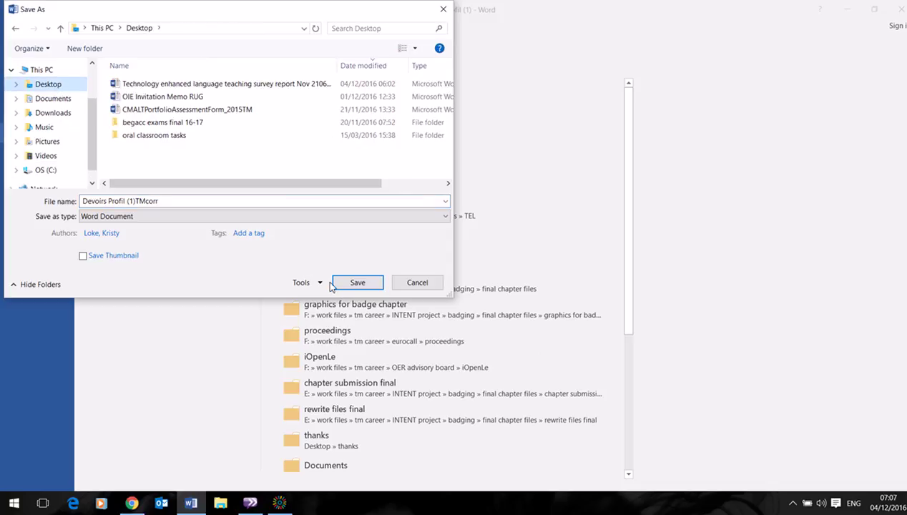
left_click(365, 283)
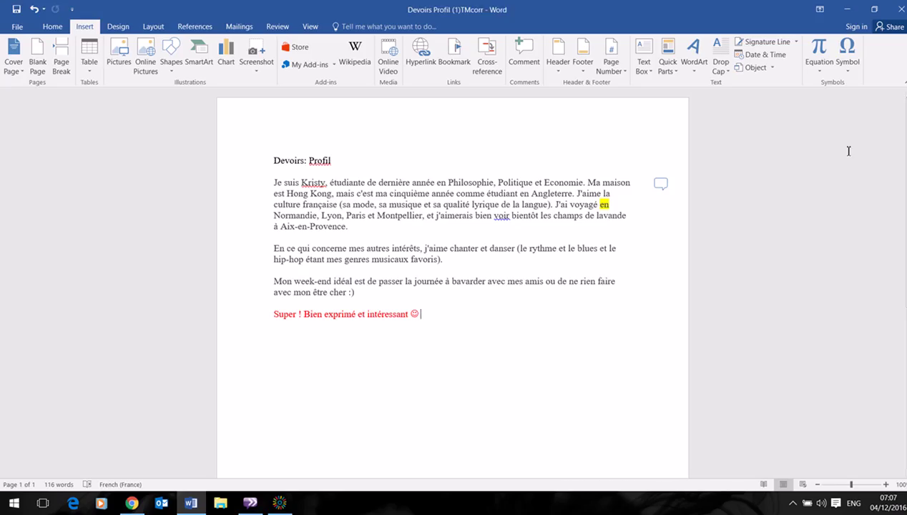
Step: Enter grade 100 and the overall feedback 'bravo! see file.'
left_click(848, 9)
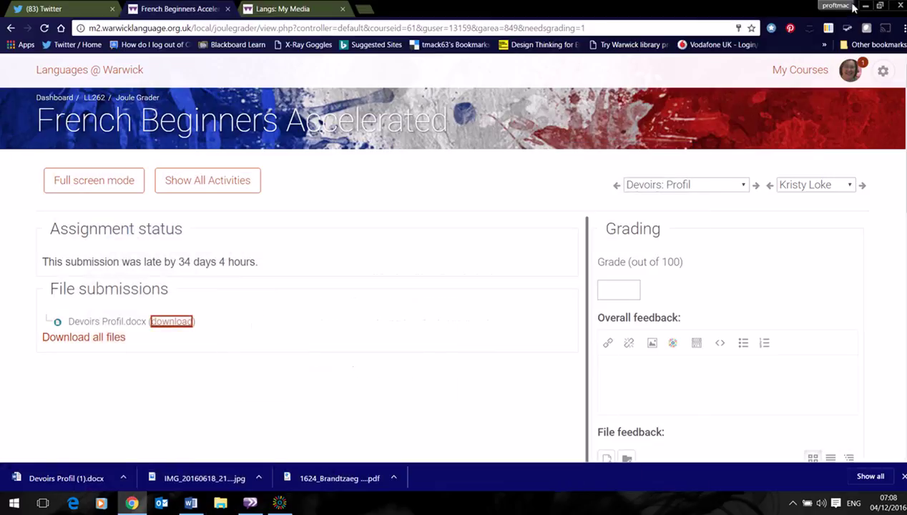
left_click(636, 290)
type("100")
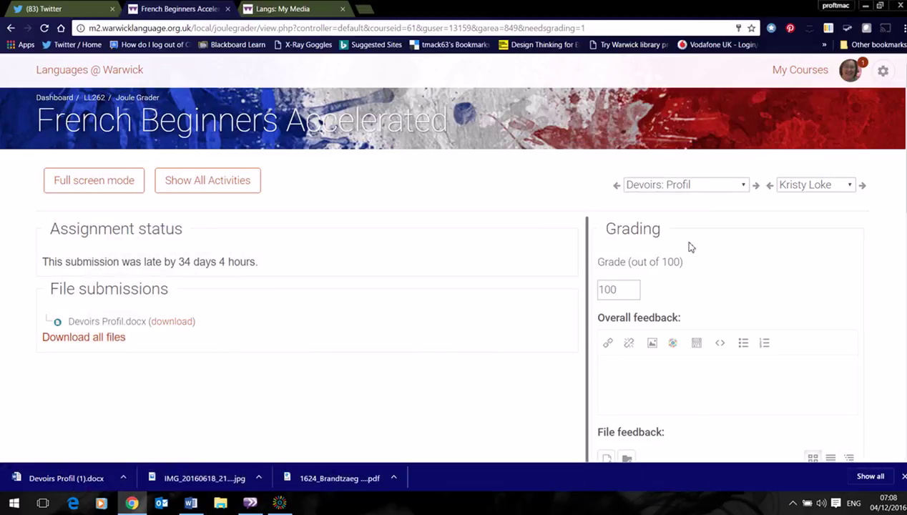
scroll(690, 247, "down", 3)
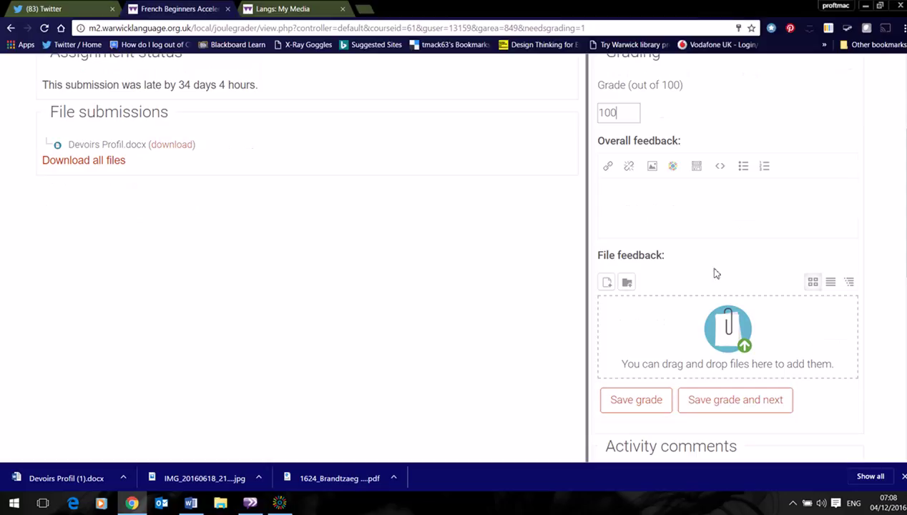
left_click(631, 217)
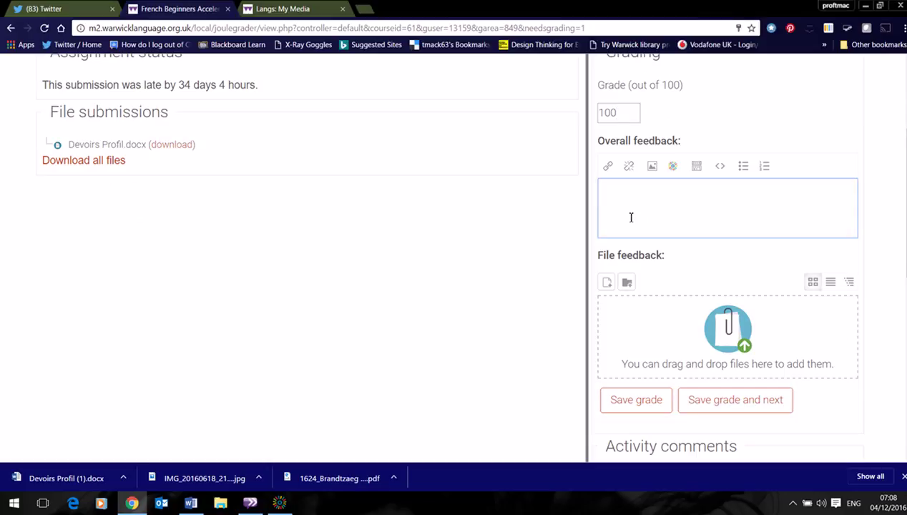
type("bravo see file.")
left_click(631, 198)
type("!")
Step: Upload Devoirs Profil (1)TMcorr as the file feedback
left_click(730, 319)
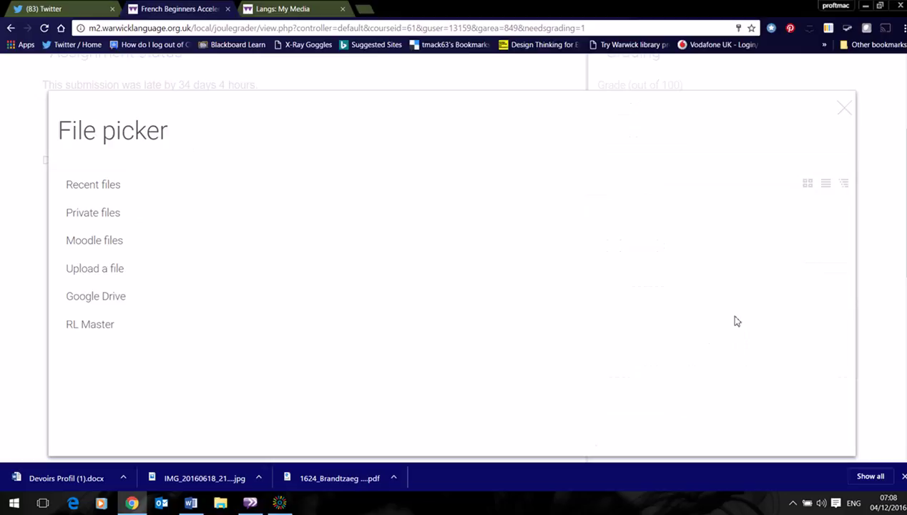
left_click(543, 204)
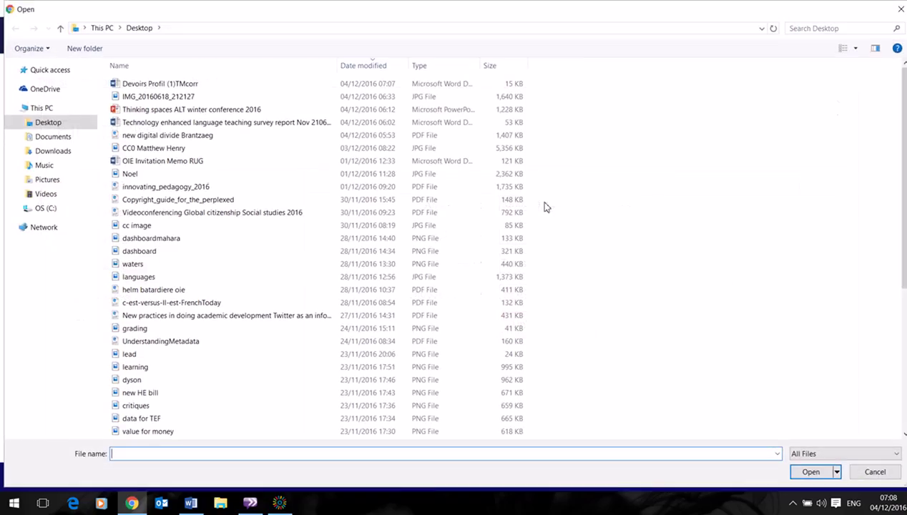
left_click(145, 86)
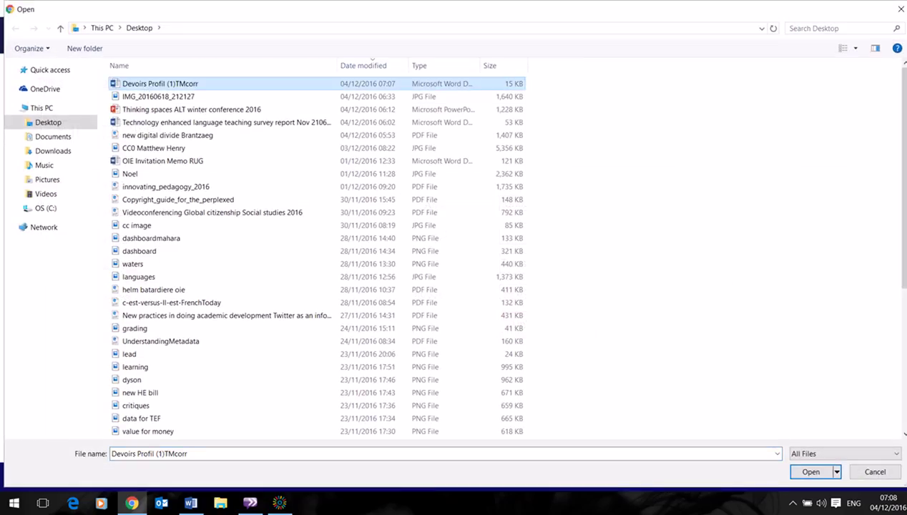
left_click(823, 475)
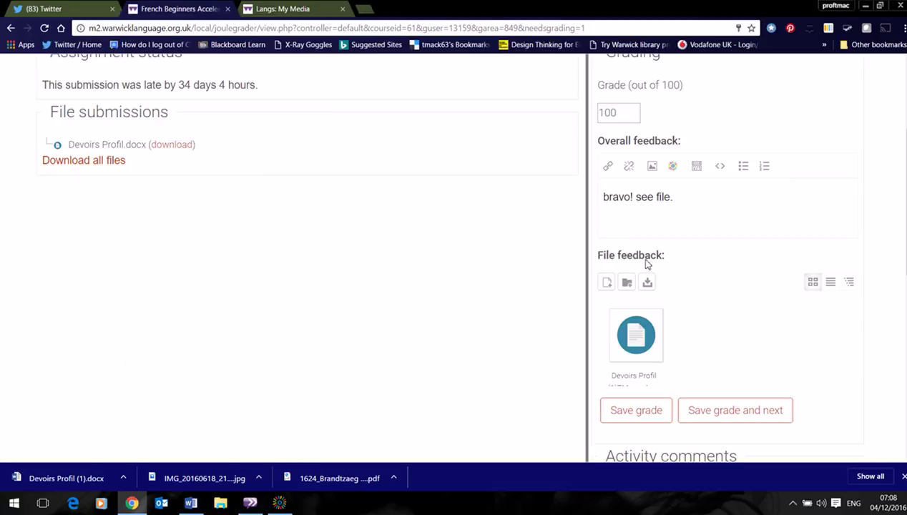
Step: Save with Save grade and next, moving on to the FrenchProfile.docx submission
scroll(429, 257, "up", 2)
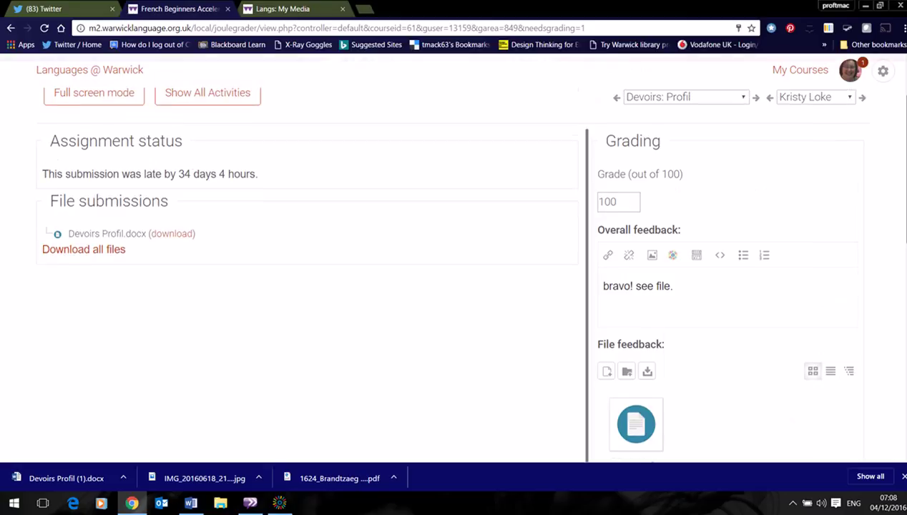
scroll(429, 257, "down", 2)
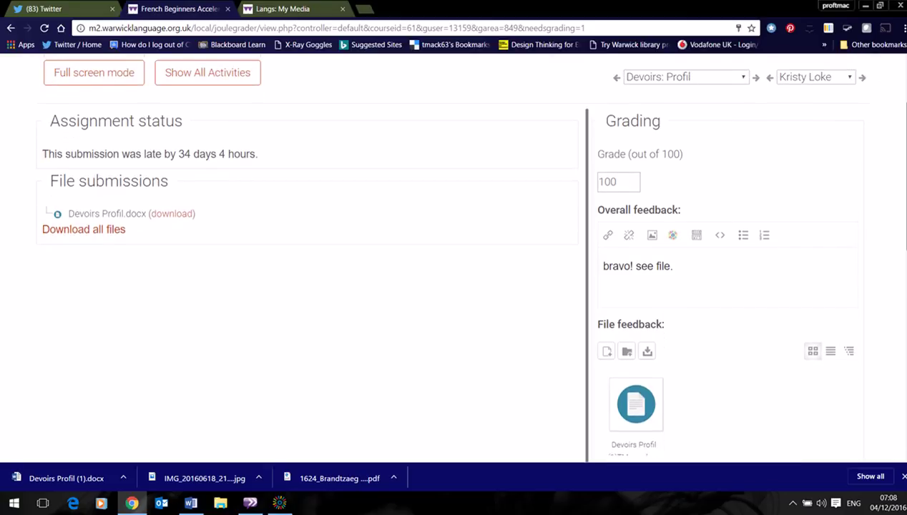
scroll(721, 259, "down", 2)
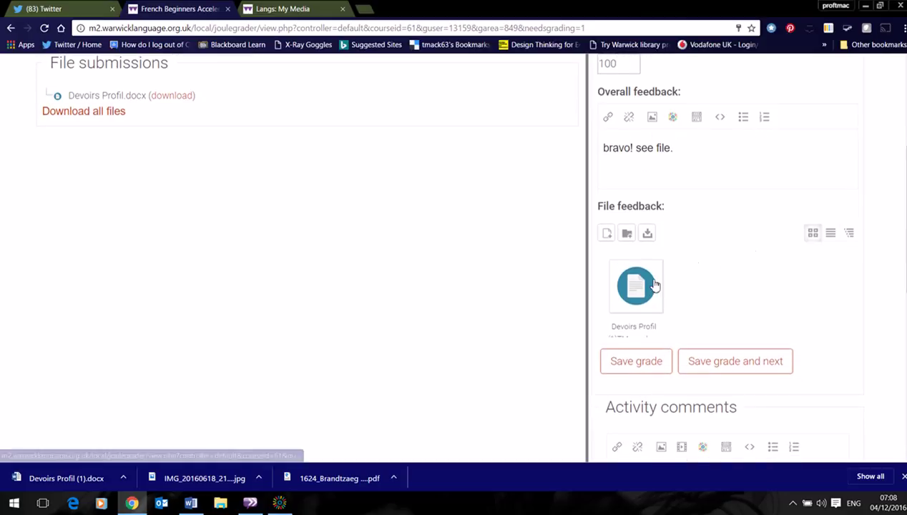
left_click(711, 362)
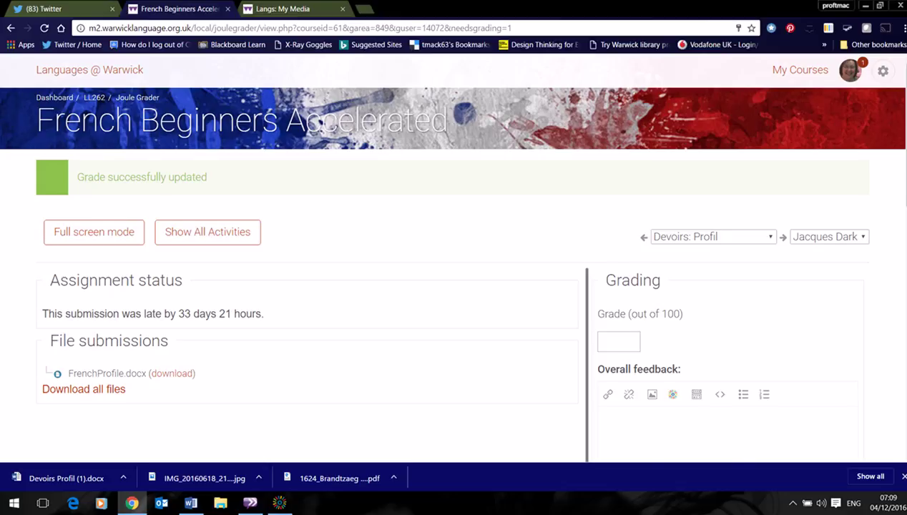
Step: Scroll through the ungraded FrenchProfile.docx grading page, submitted 33 days 21 hours late
scroll(454, 257, "down", 6)
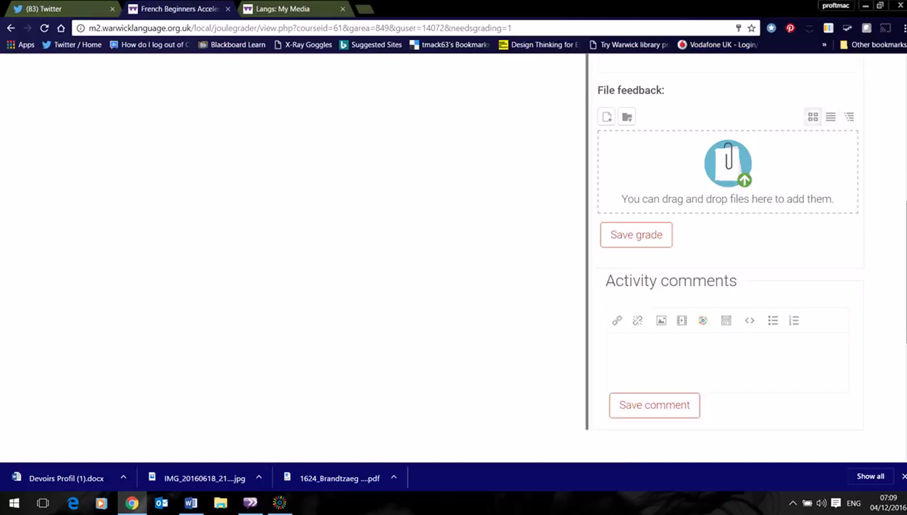
scroll(453, 257, "up", 3)
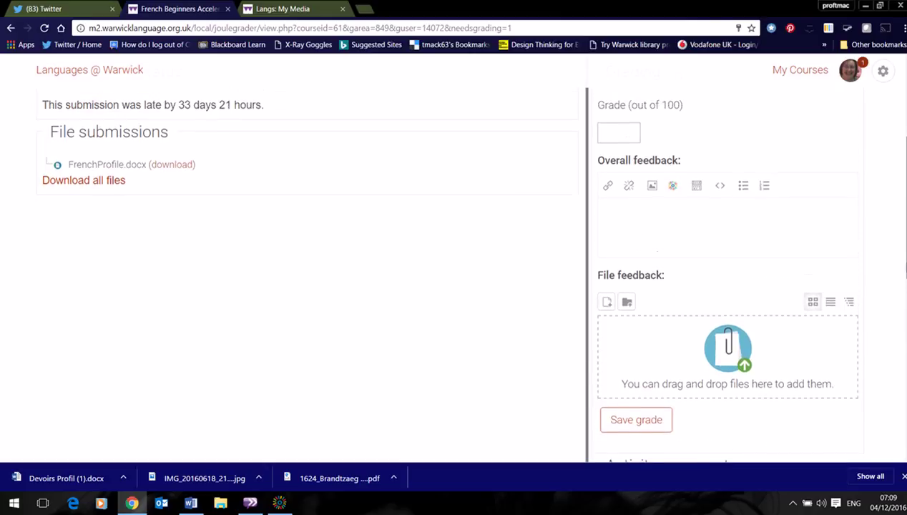
scroll(453, 272, "down", 1)
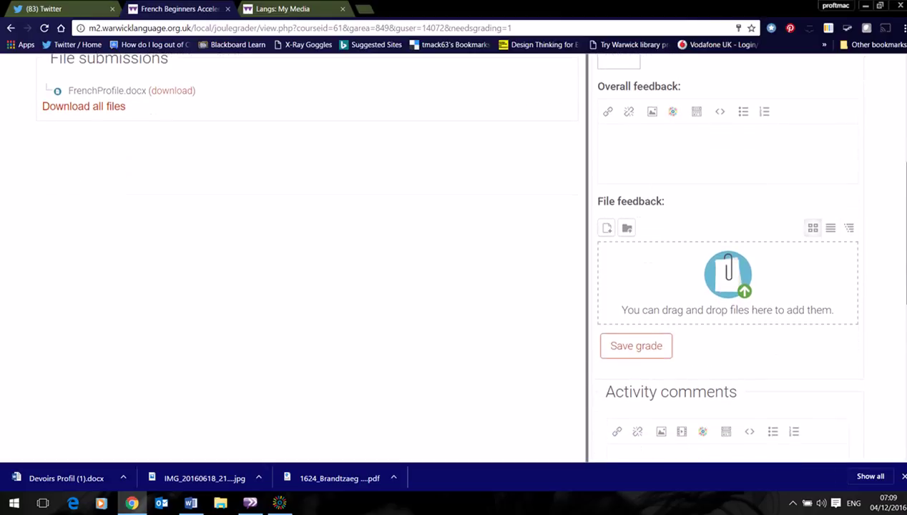
scroll(454, 272, "up", 2)
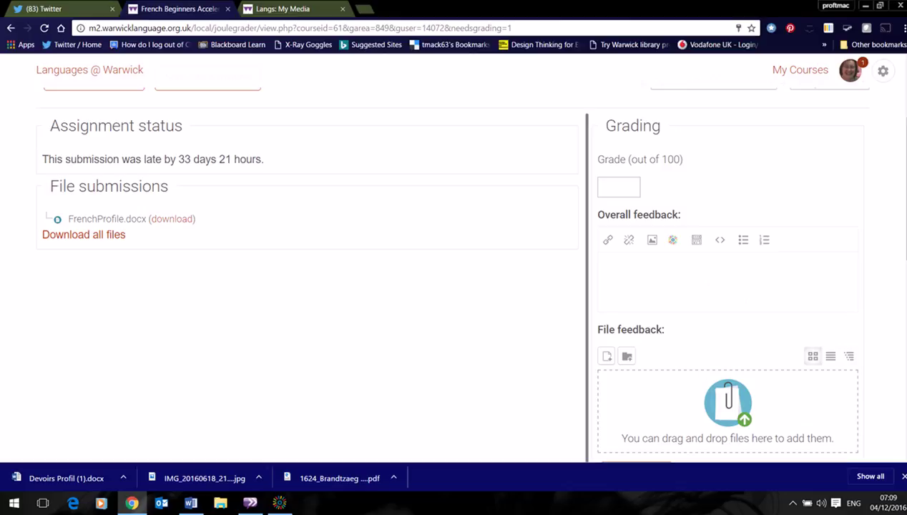
scroll(454, 257, "down", 2)
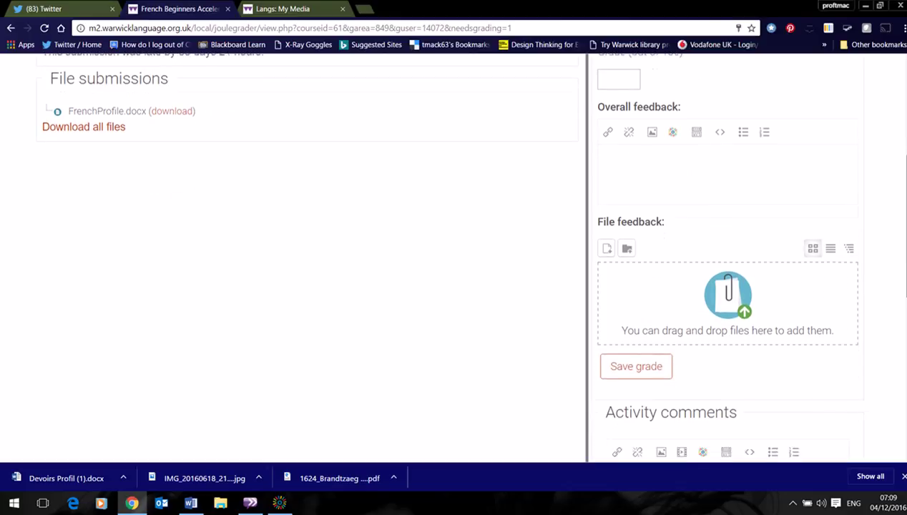
scroll(453, 258, "down", 2)
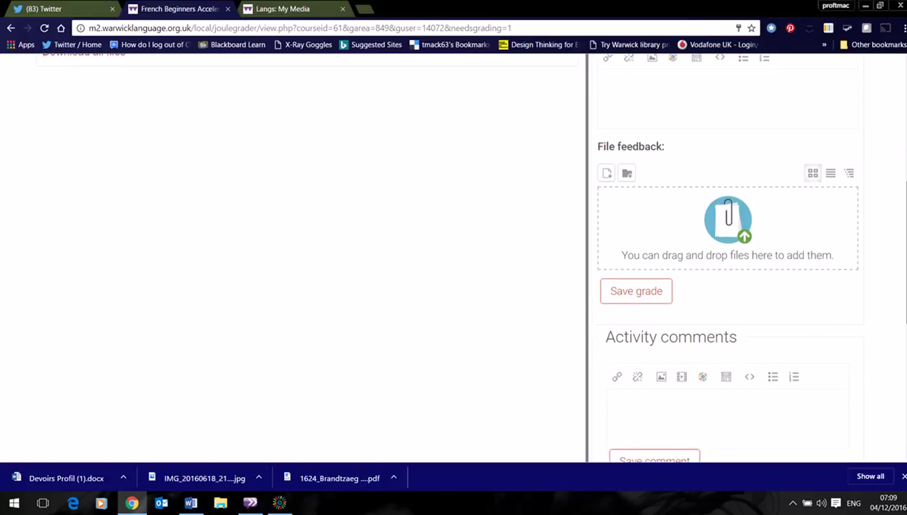
scroll(454, 257, "down", 1)
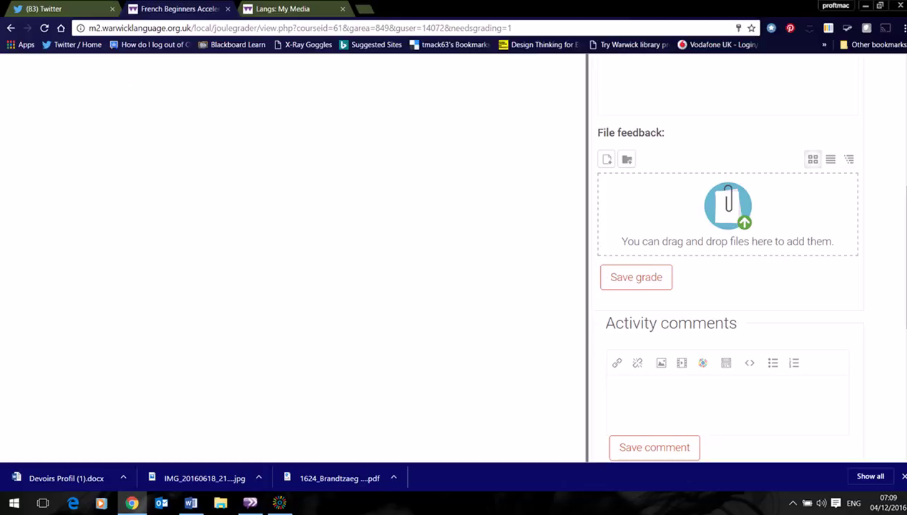
scroll(454, 257, "up", 4)
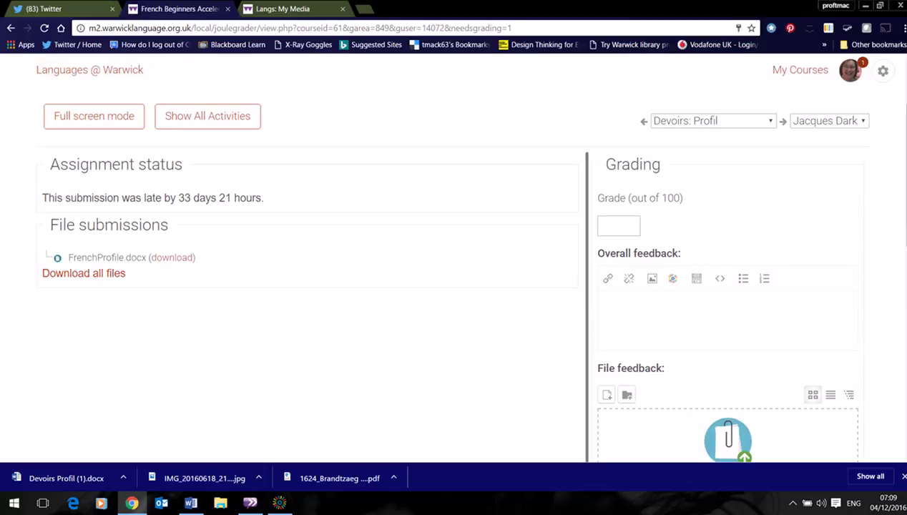